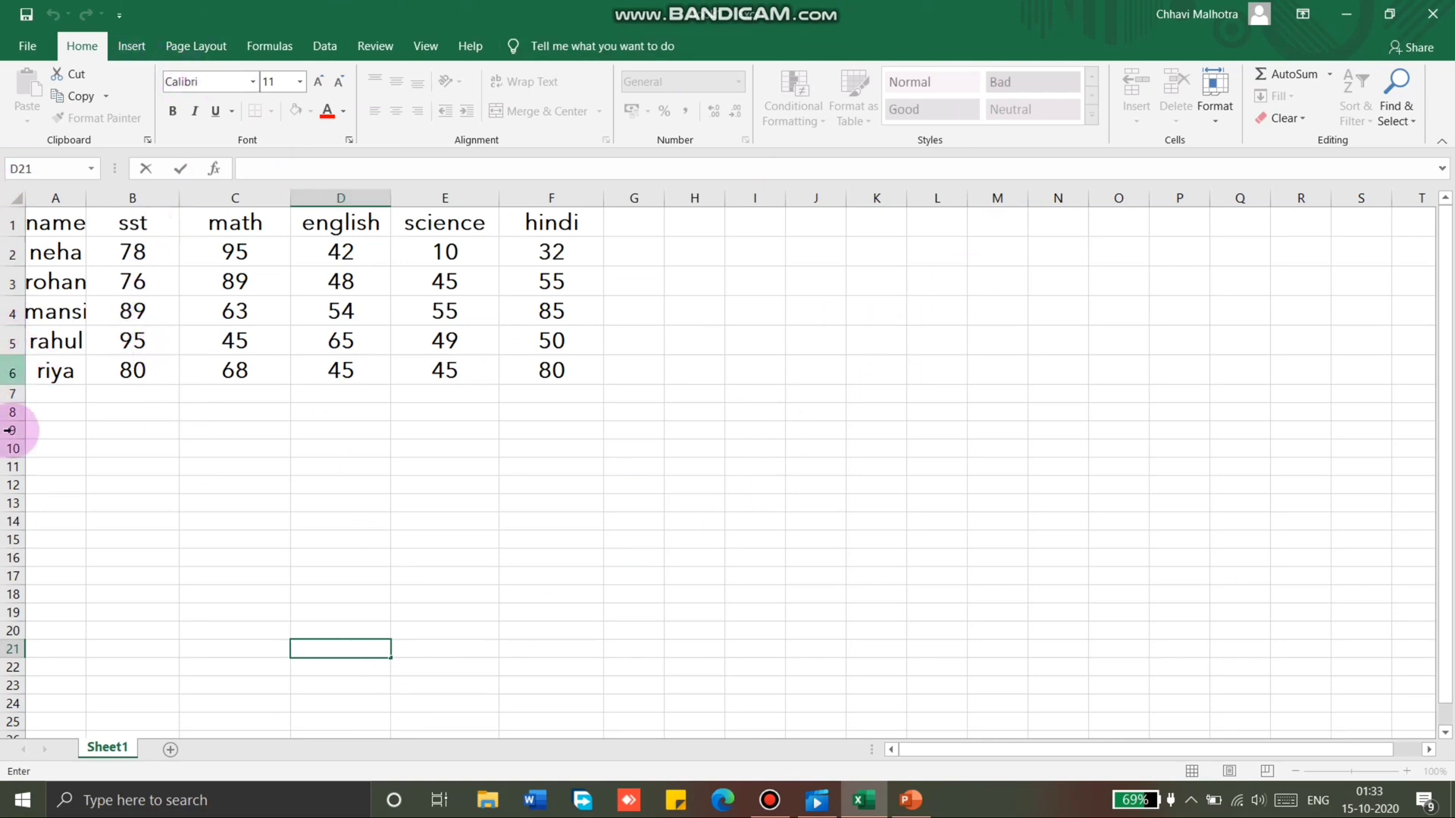
Insert a 2-D clustered column chart from the marks table in A1:F6.
left_click(47, 229)
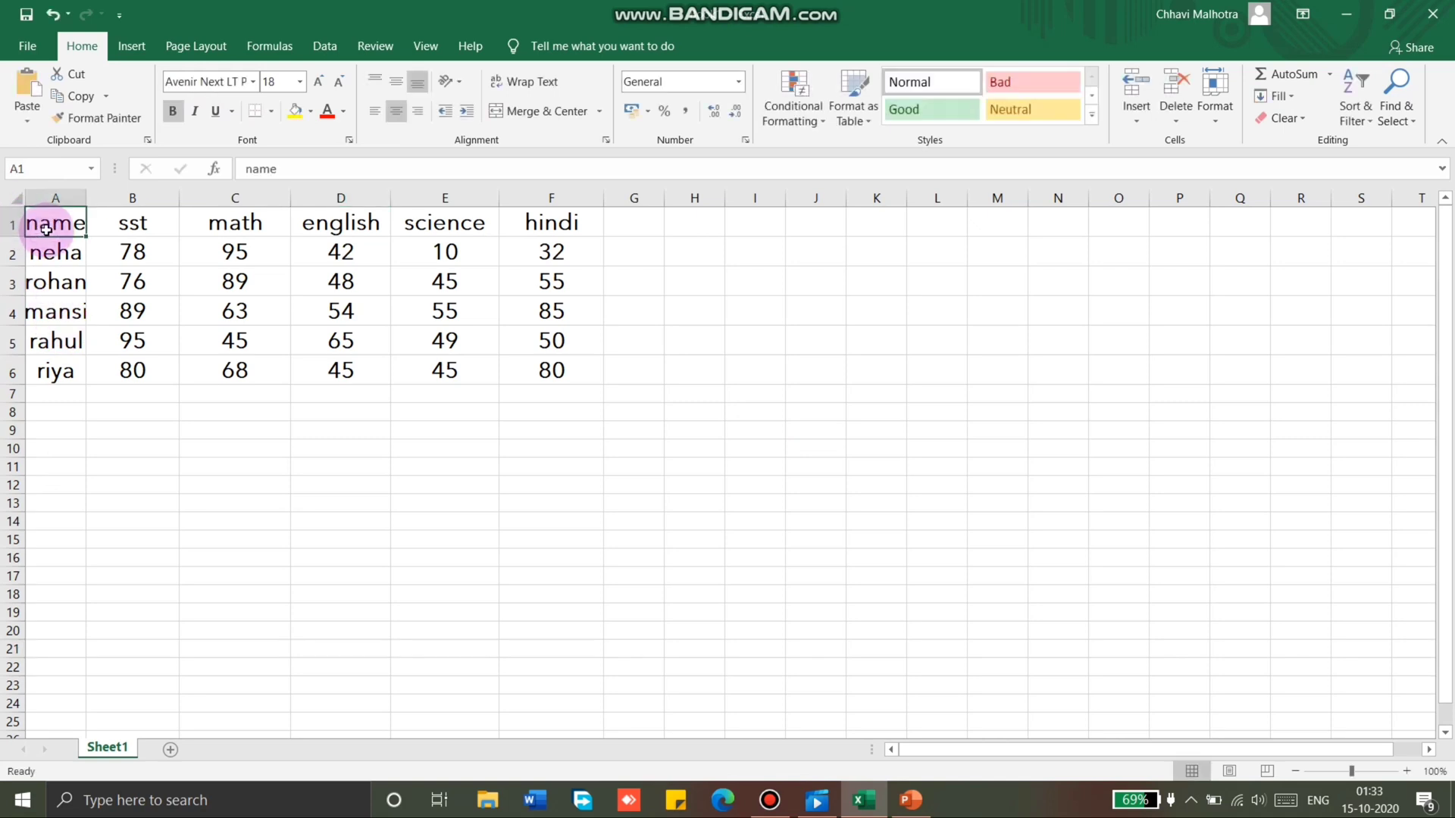
key("shift+Right")
key("shift+Right")
key("shift+Right")
key("shift+Right")
key("shift+Right")
key("shift+Right")
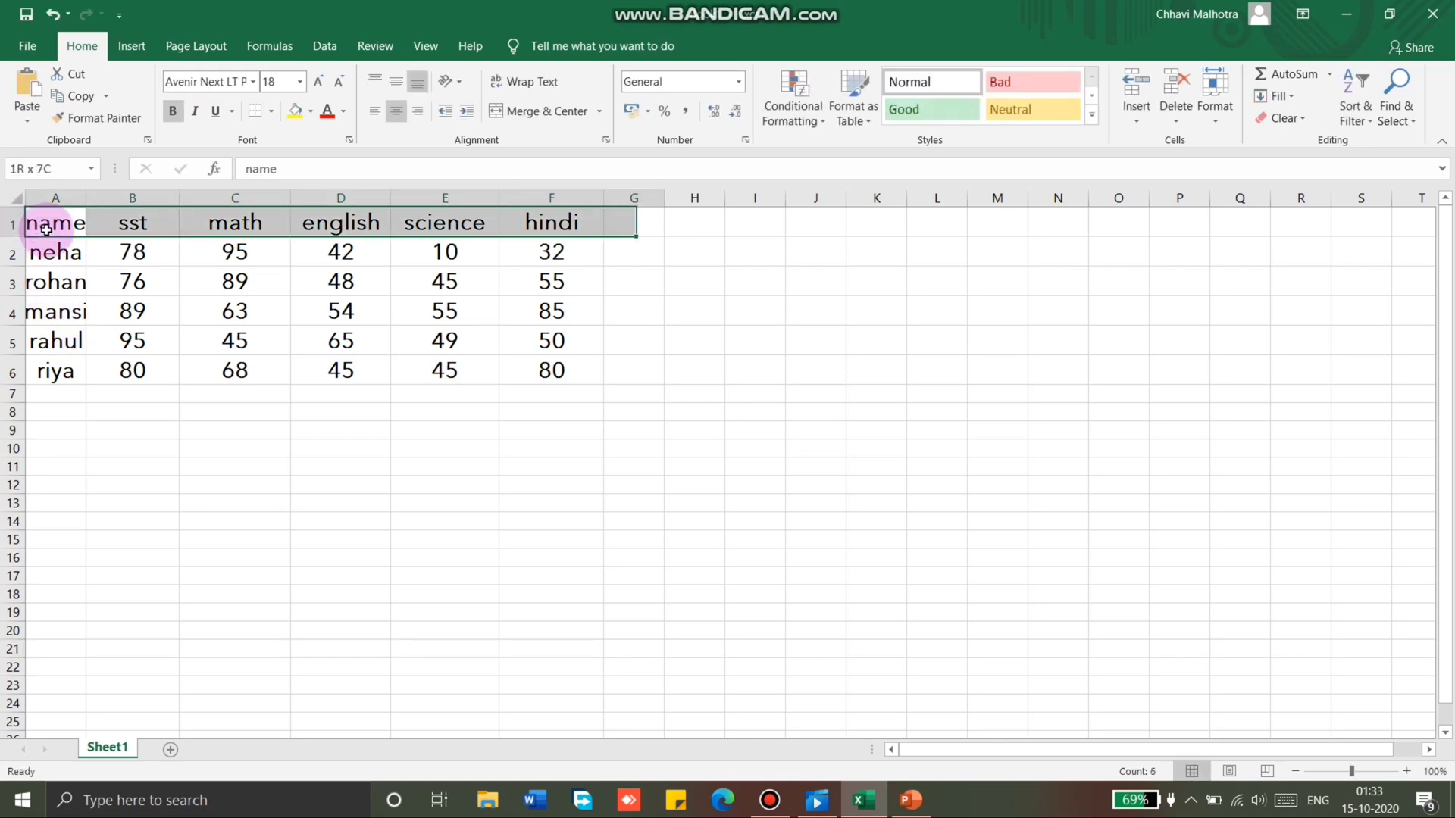
key("shift+Left")
key("shift+Down")
key("shift+Down")
key("shift+Down")
key("shift+Down")
key("shift+Down")
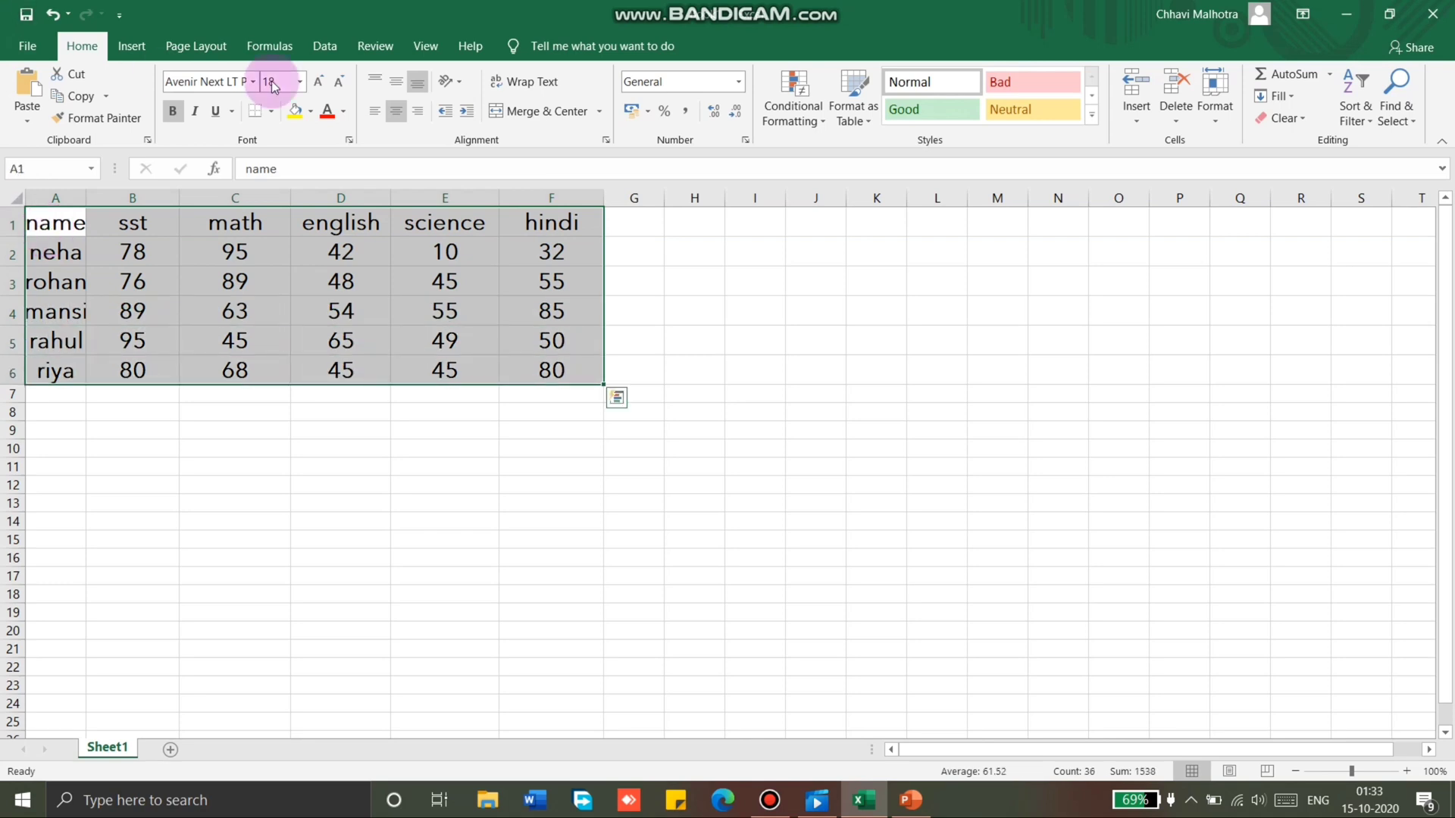
left_click(132, 47)
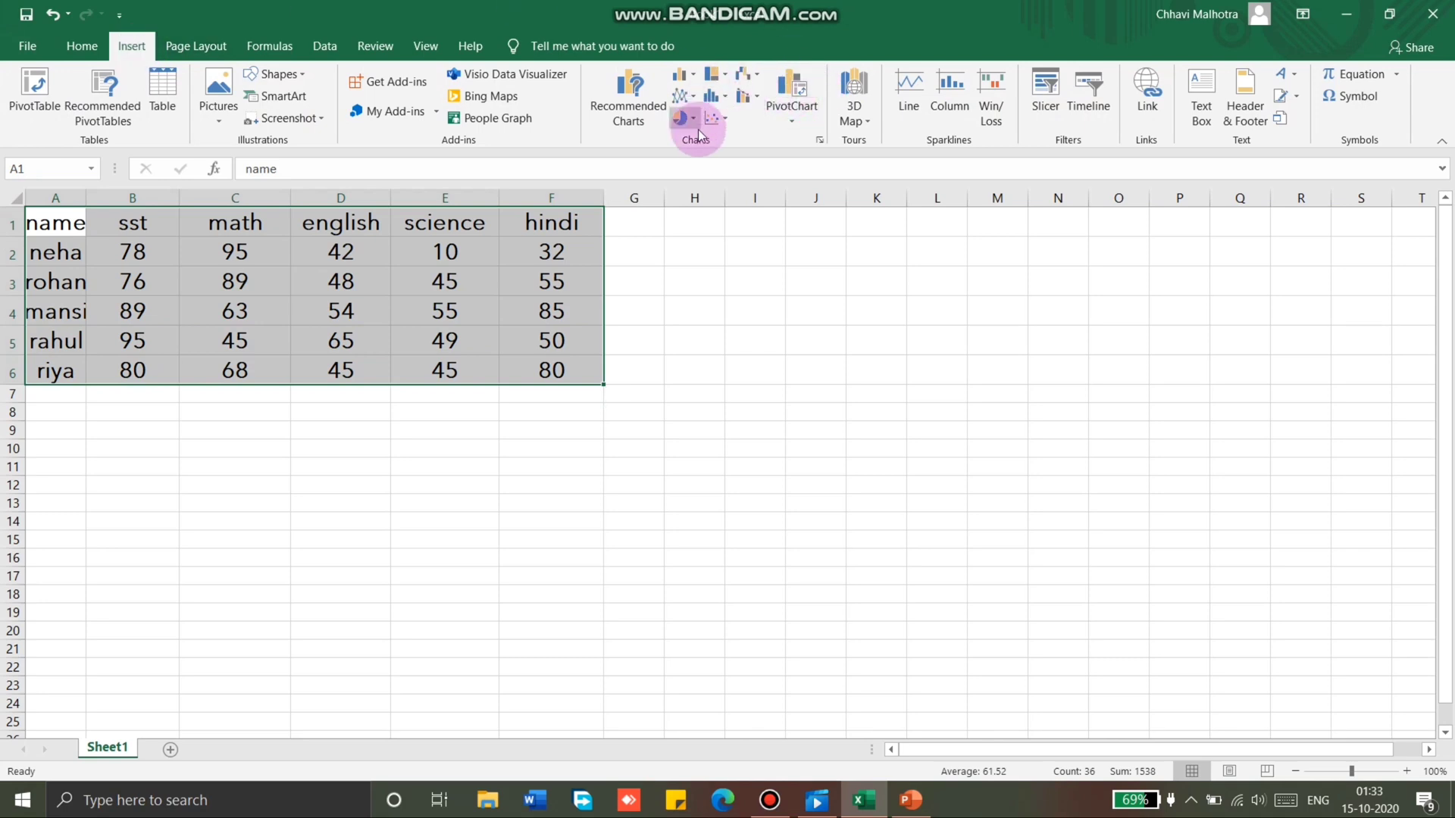
left_click(694, 79)
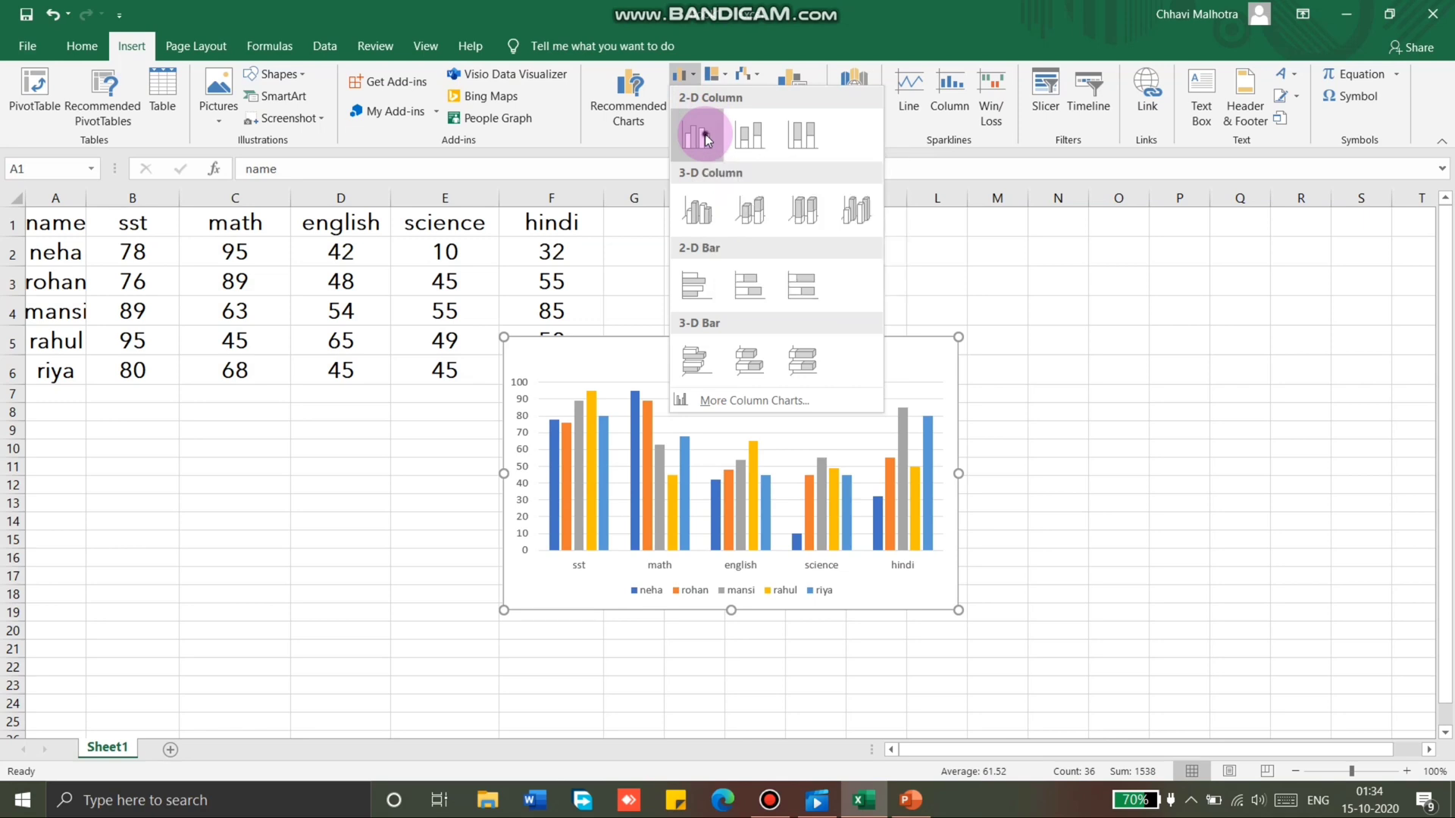
left_click(705, 134)
Move the chart clear of the data table, beside its upper rows, and enlarge it to end around column Q, row 18.
left_click_drag(786, 341, 934, 242)
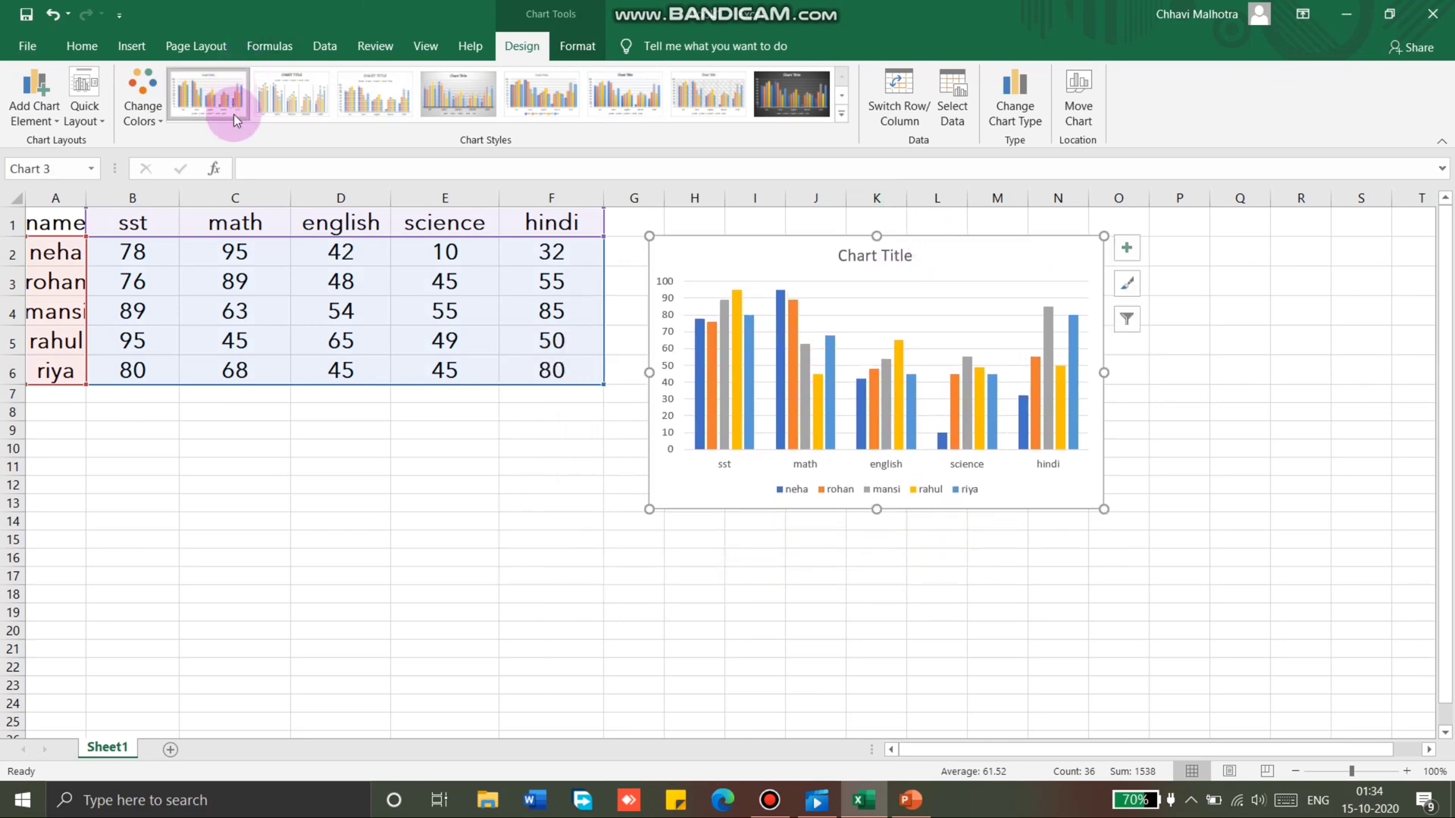
left_click(522, 42)
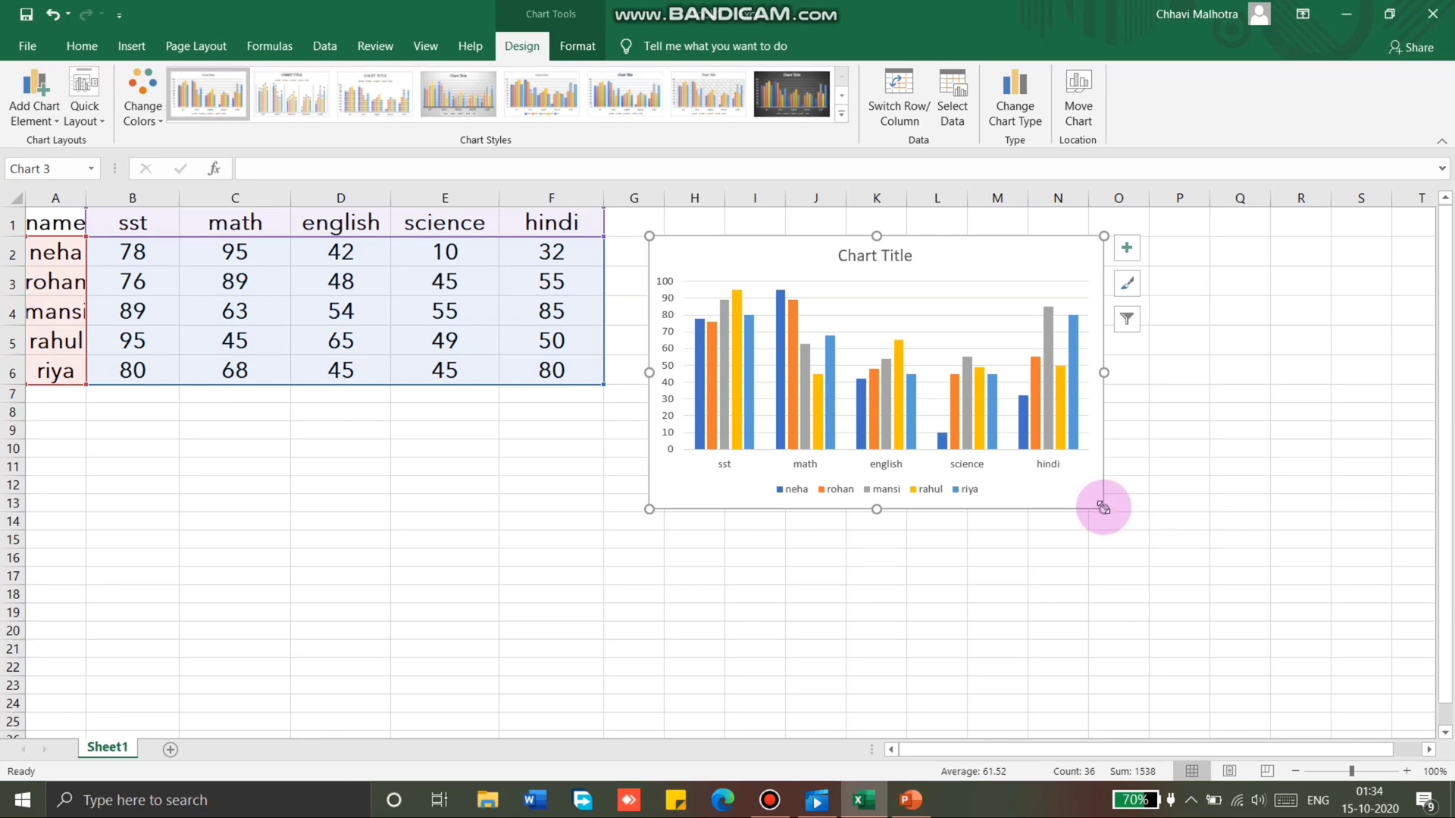
left_click_drag(1103, 510, 1253, 609)
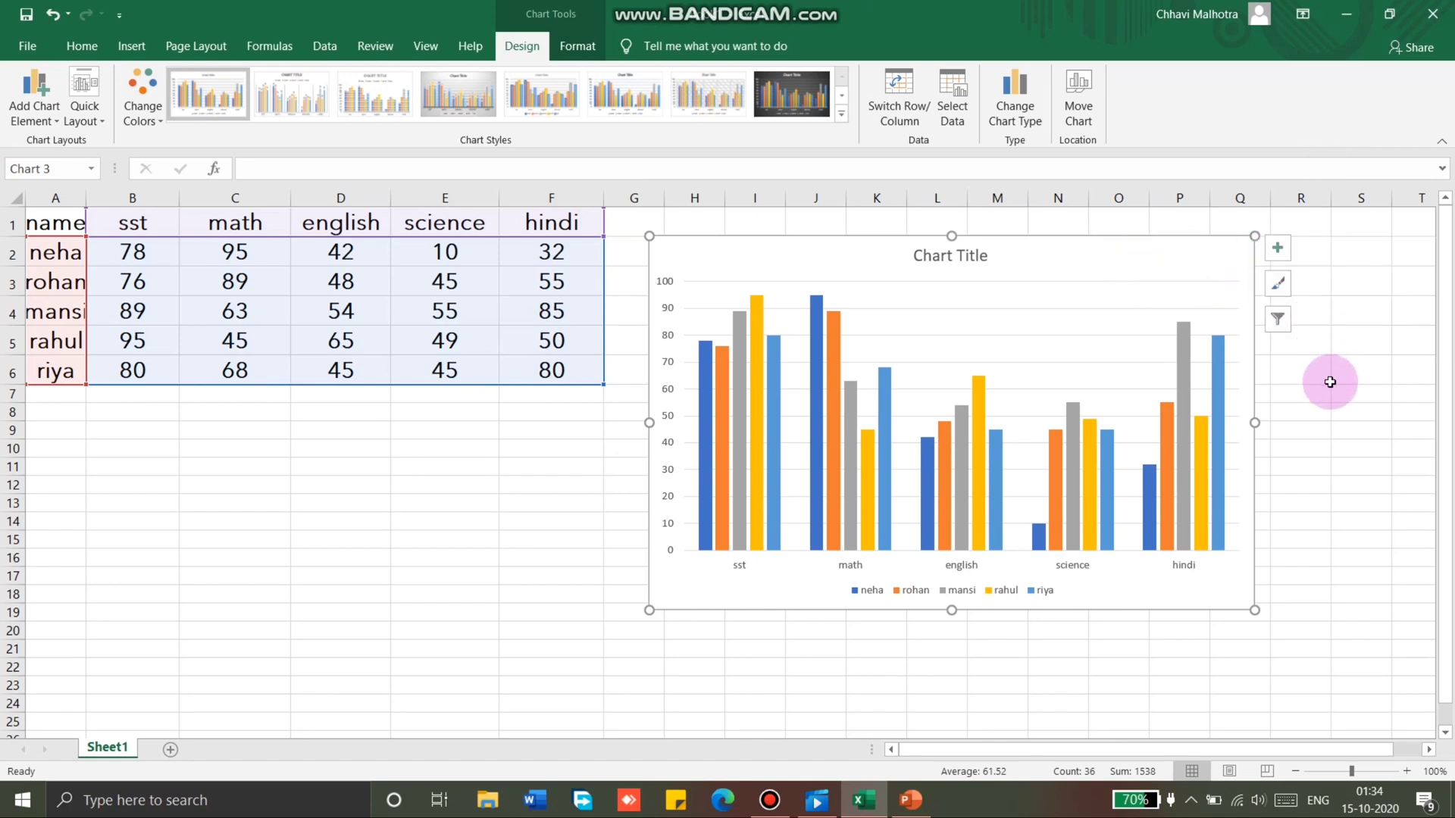
Add axis titles to the chart and name the vertical axis "marks".
left_click(1288, 249)
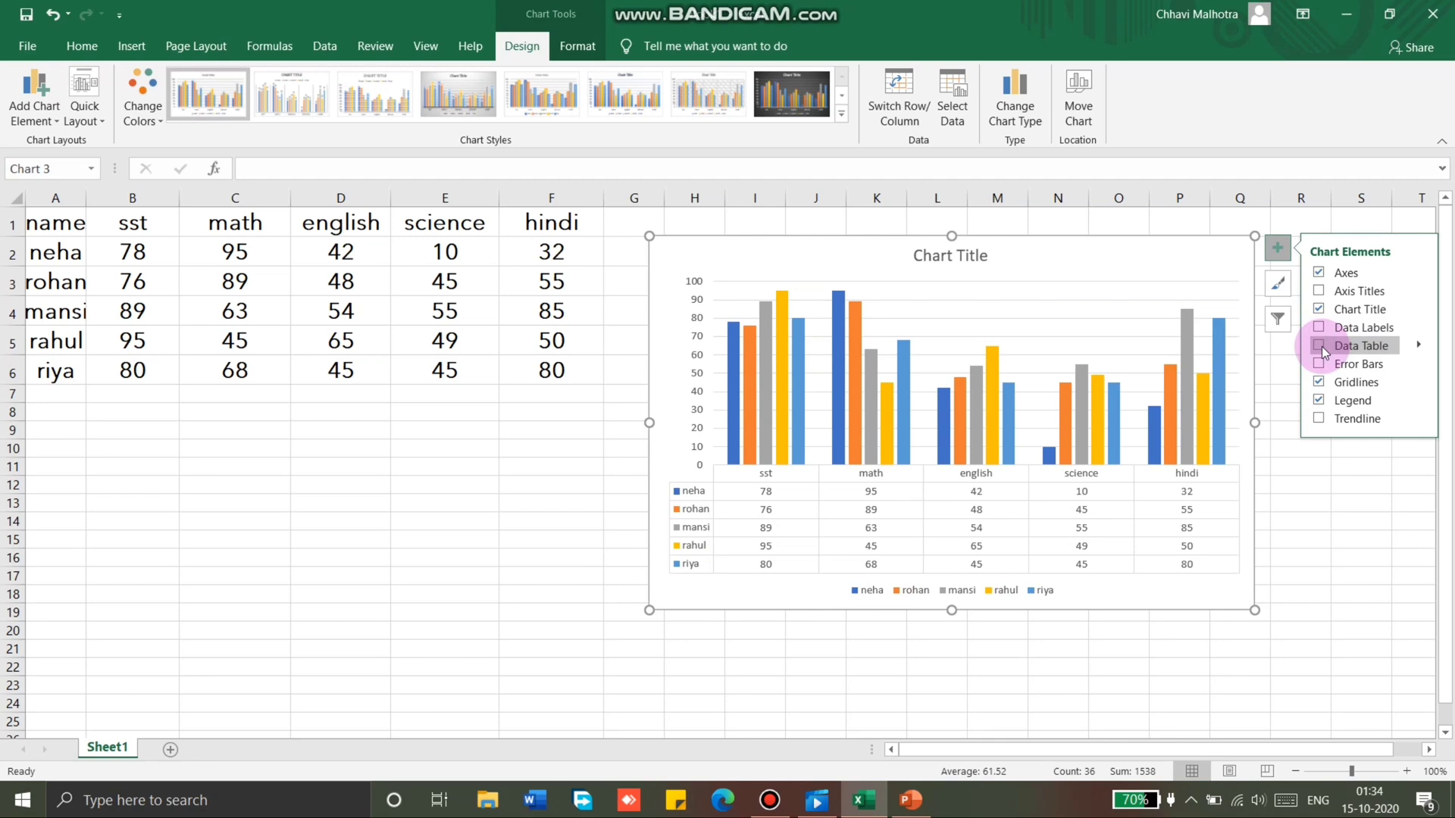
left_click(1319, 292)
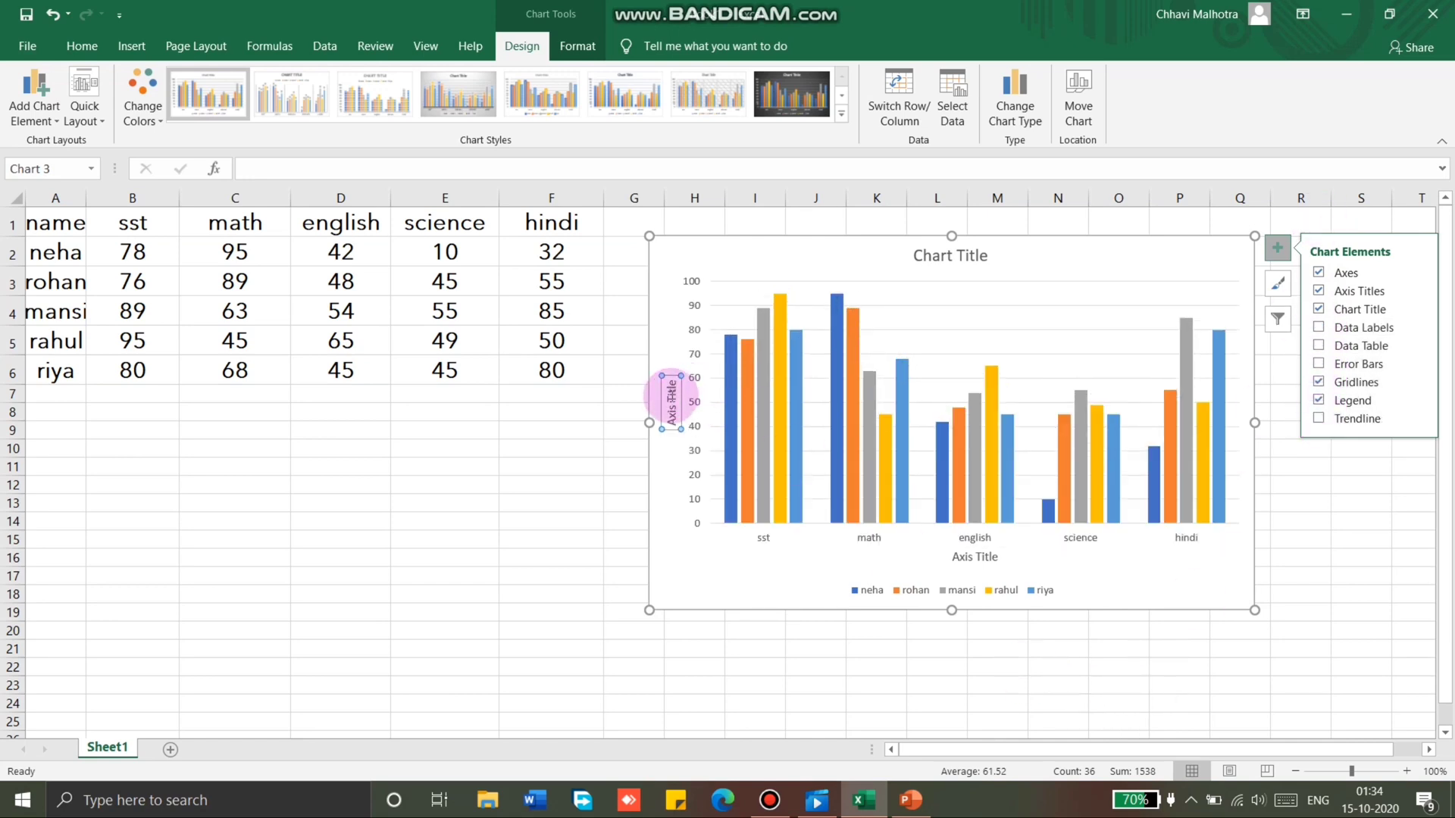
left_click(670, 398)
left_click_drag(670, 398, 672, 430)
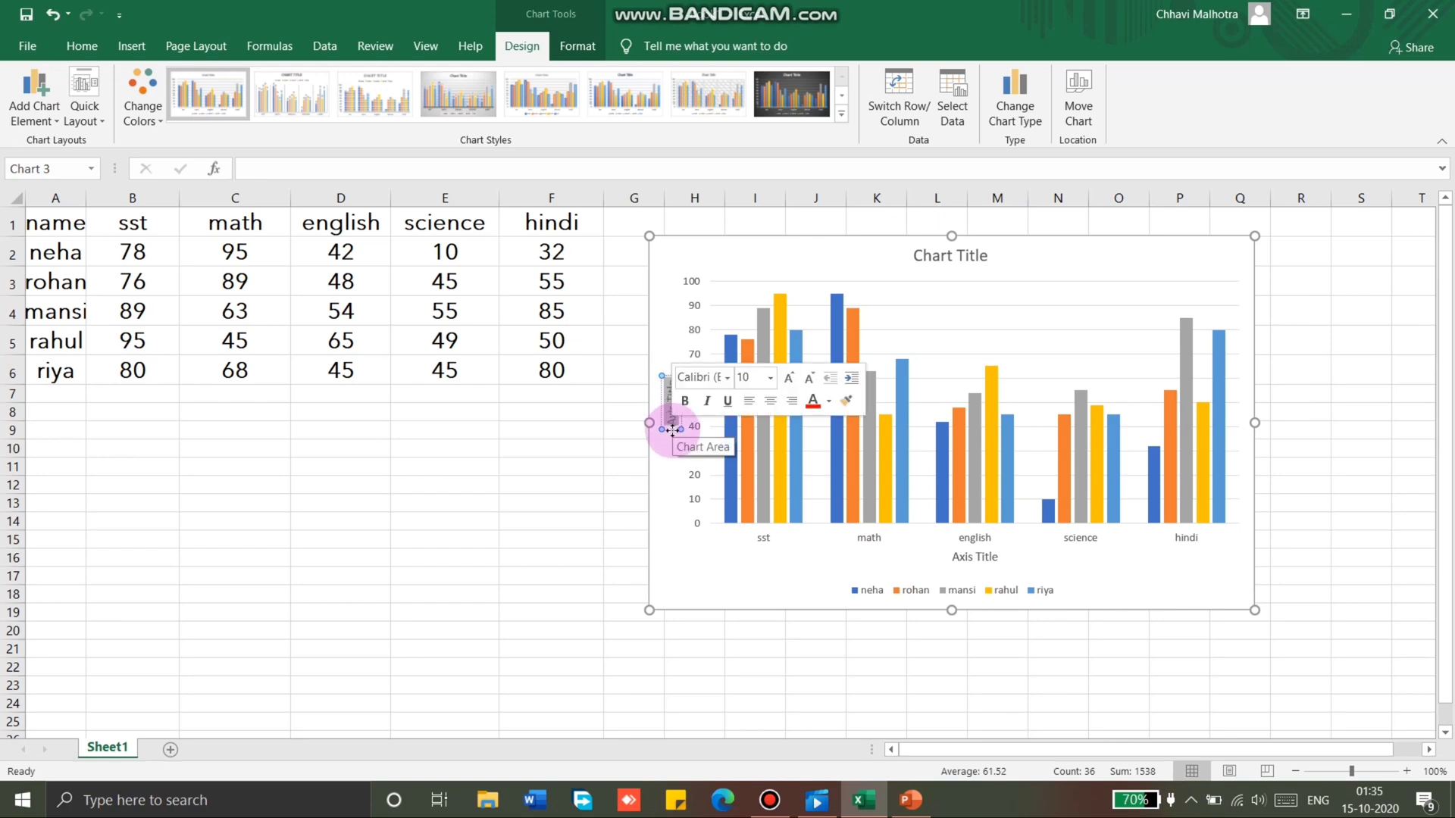
type("Earks")
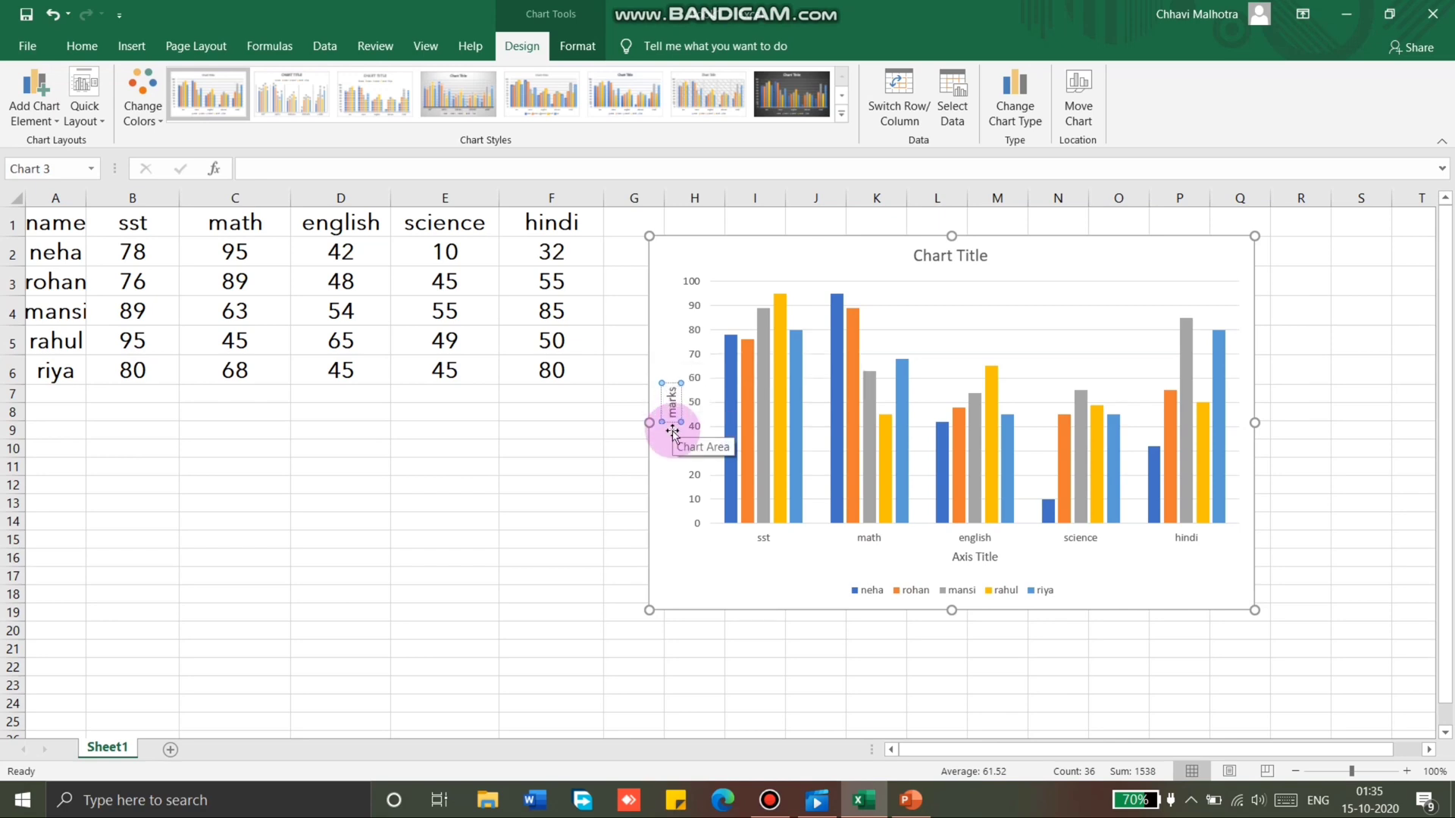
Change the horizontal axis title of the chart to "subjects".
left_click(959, 555)
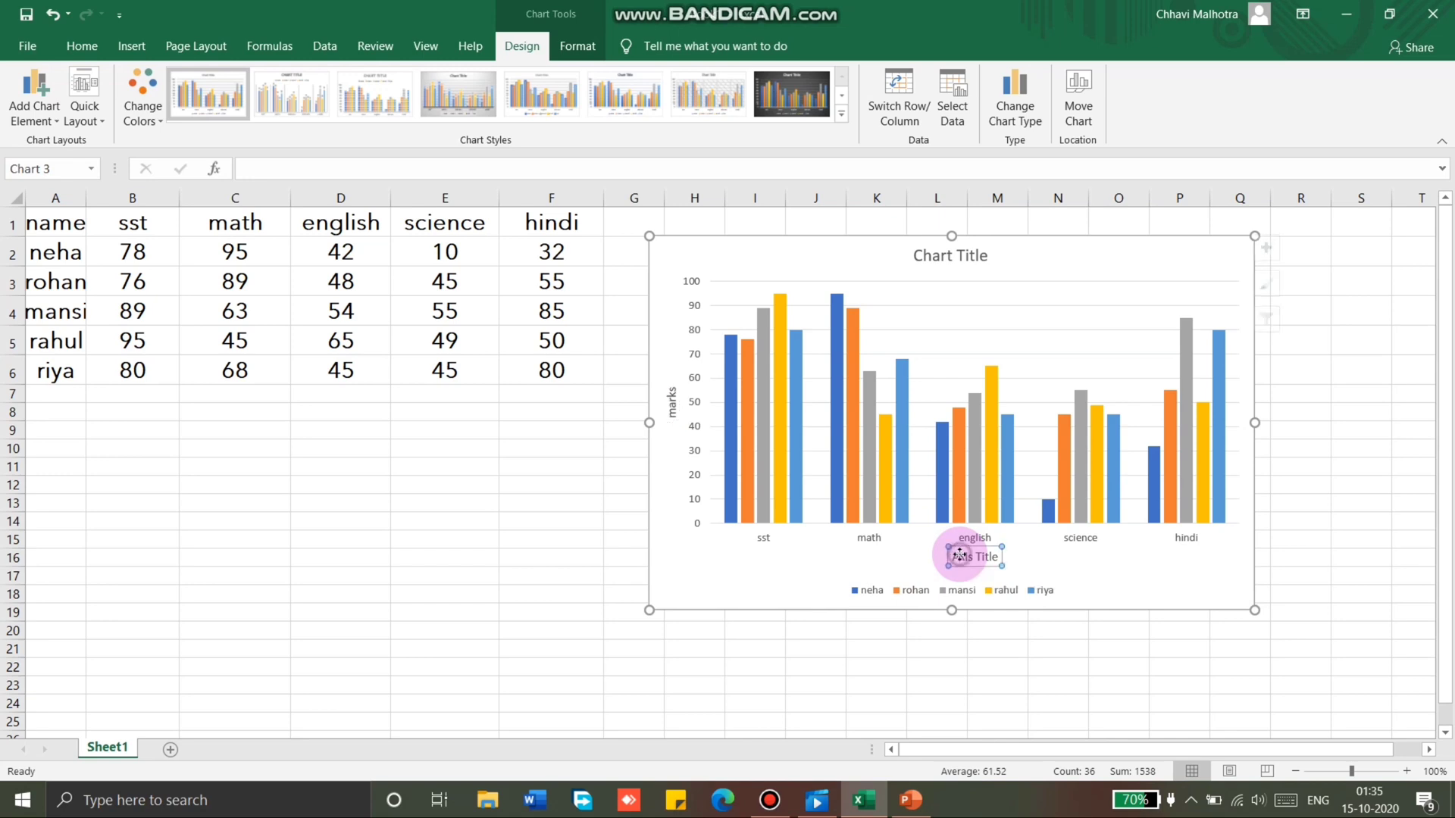
left_click(999, 558)
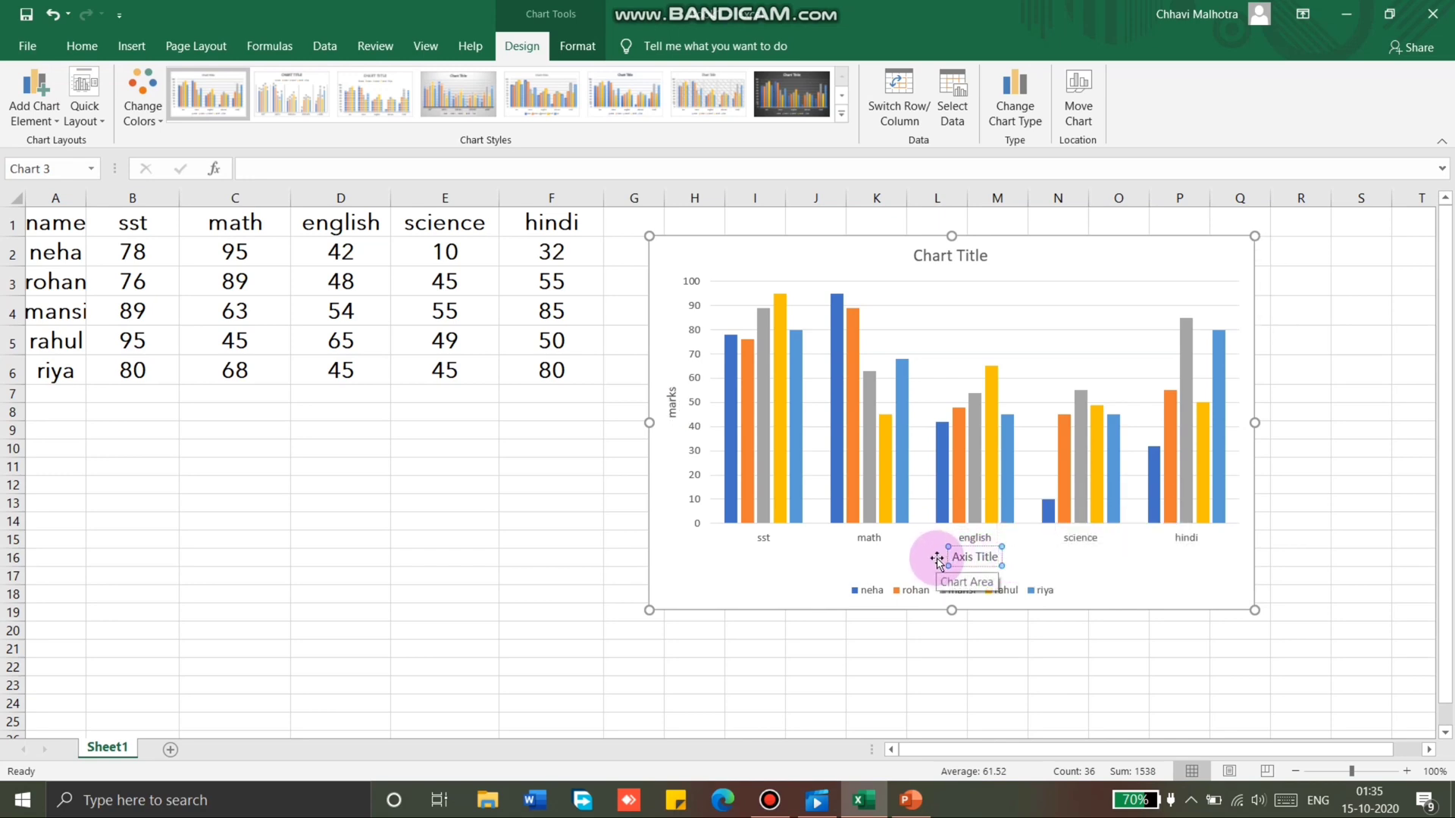
type("subjects")
Replace the placeholder chart title with "students marks".
left_click(977, 255)
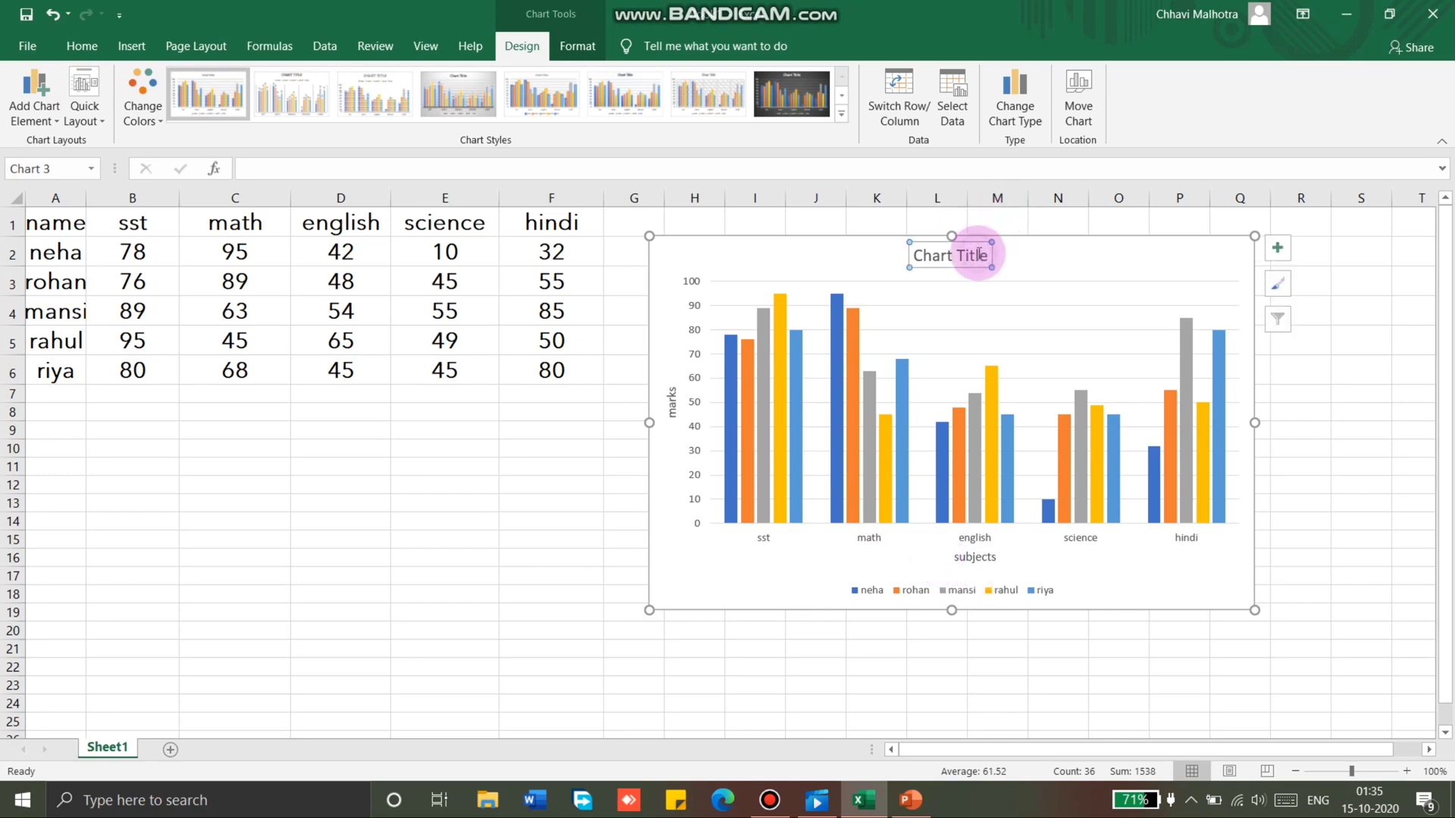
left_click_drag(981, 254, 918, 253)
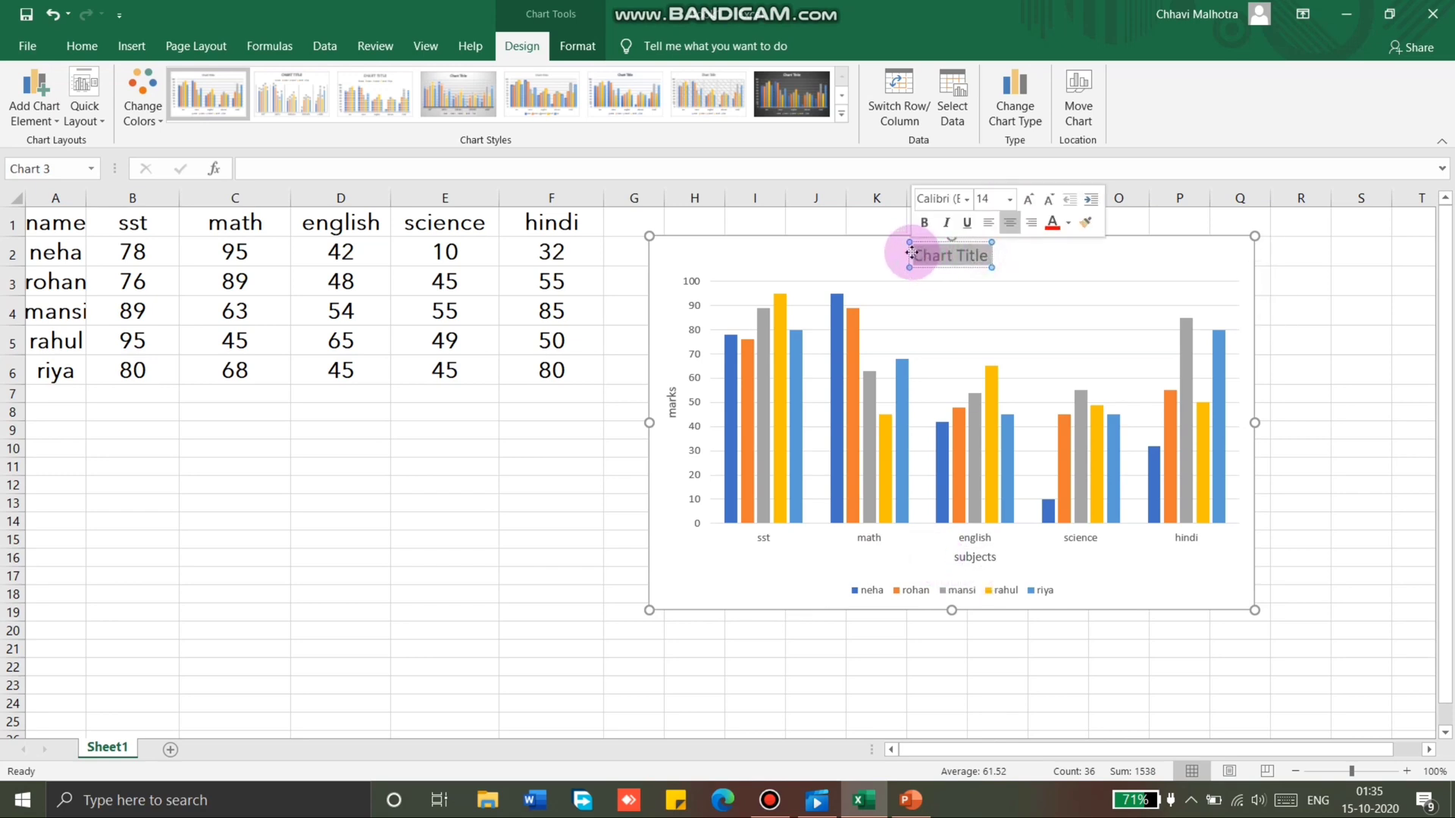
type("Studen")
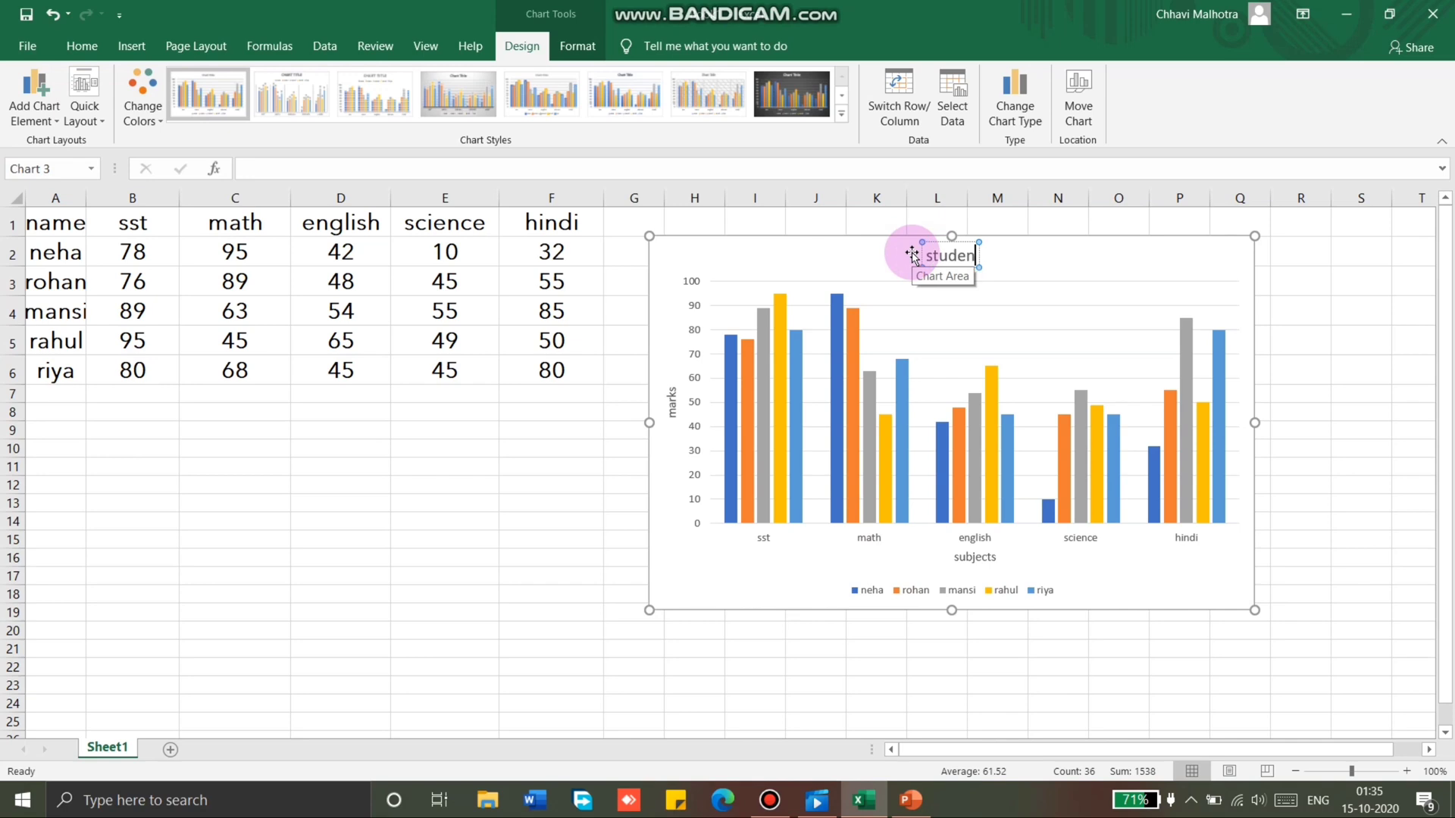
type("ts mar")
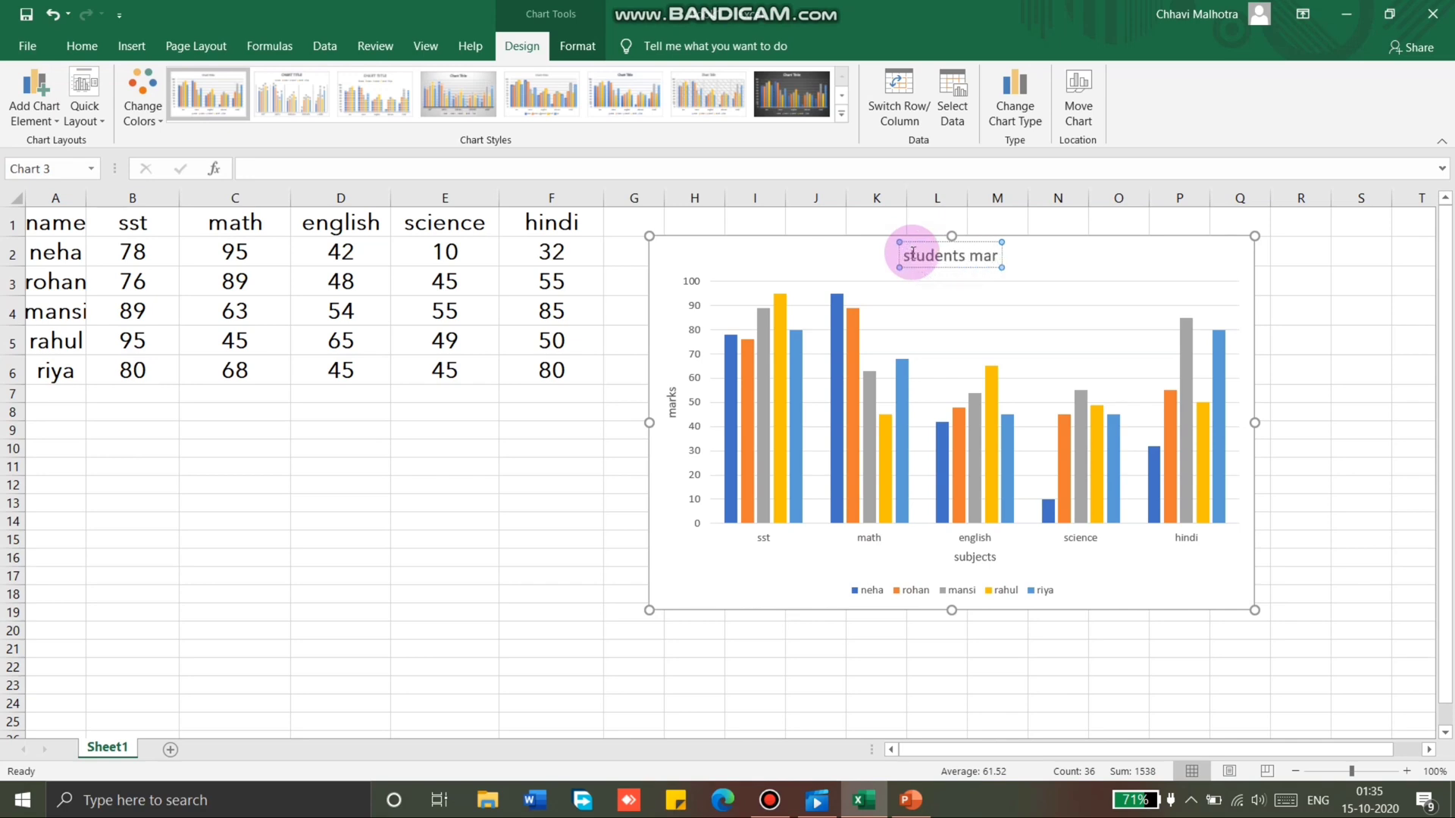
type("ks")
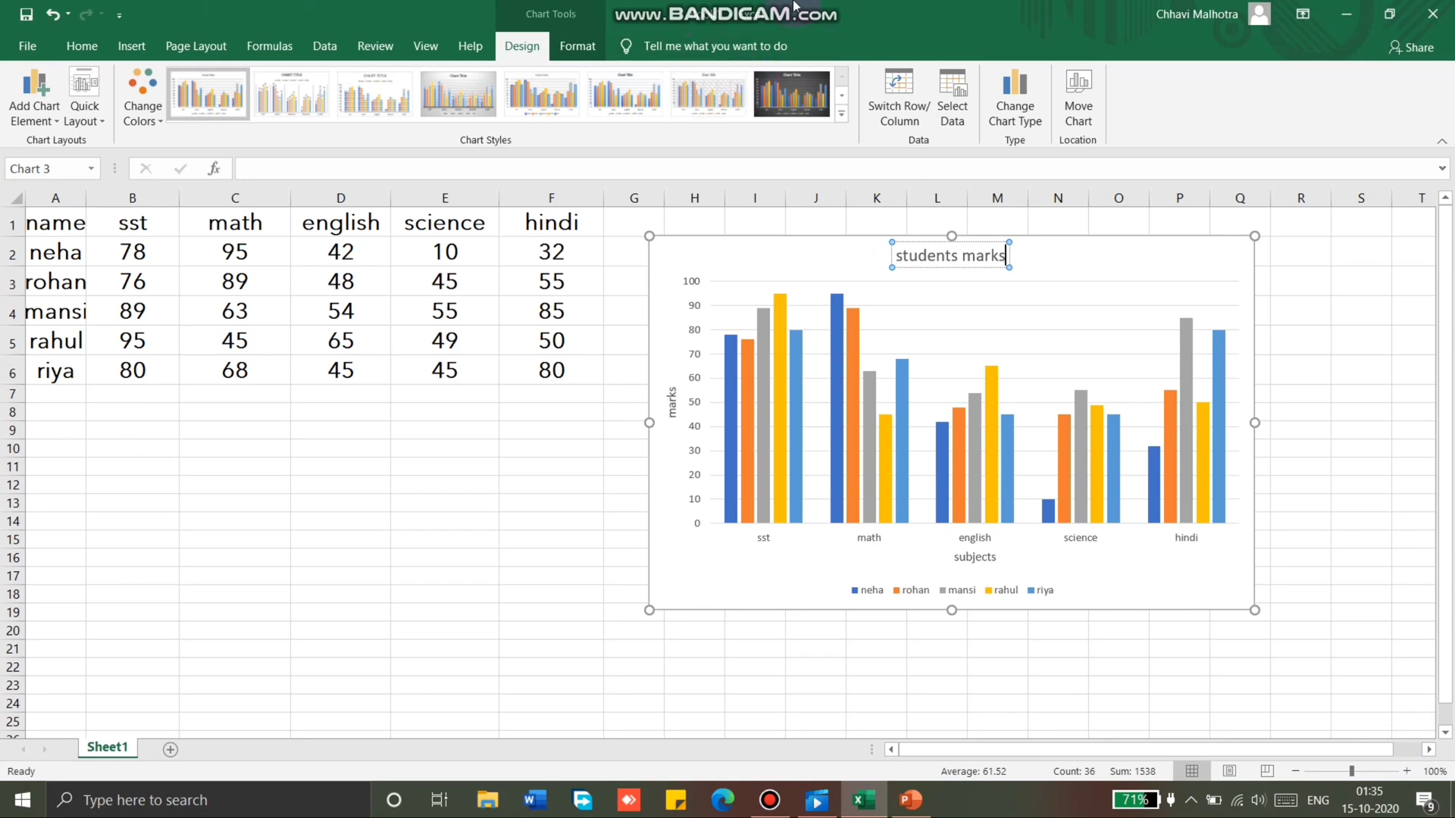
left_click(1248, 275)
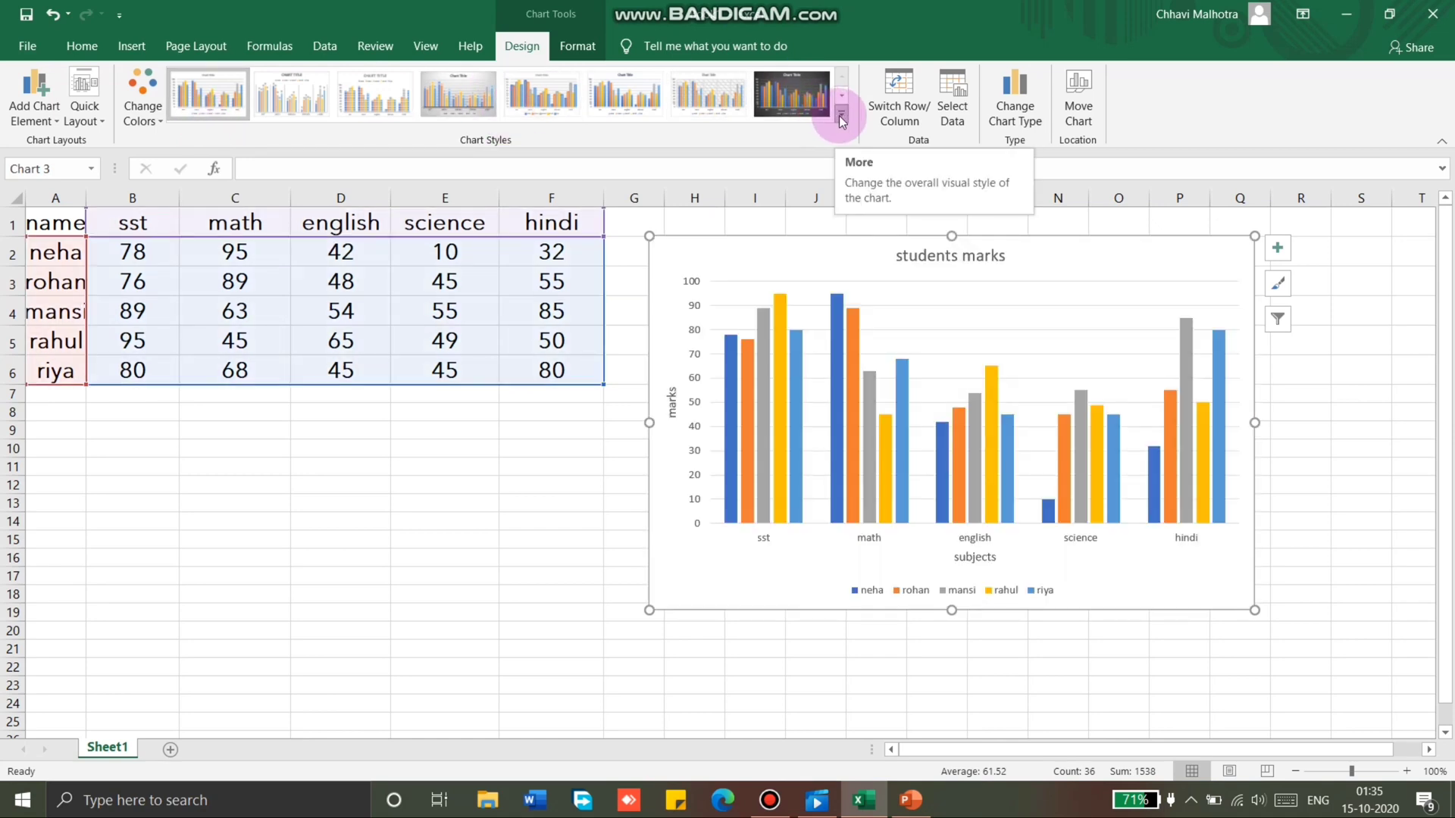
Apply chart Style 3 to the column chart and shift the chart slightly down and to the right.
left_click(839, 115)
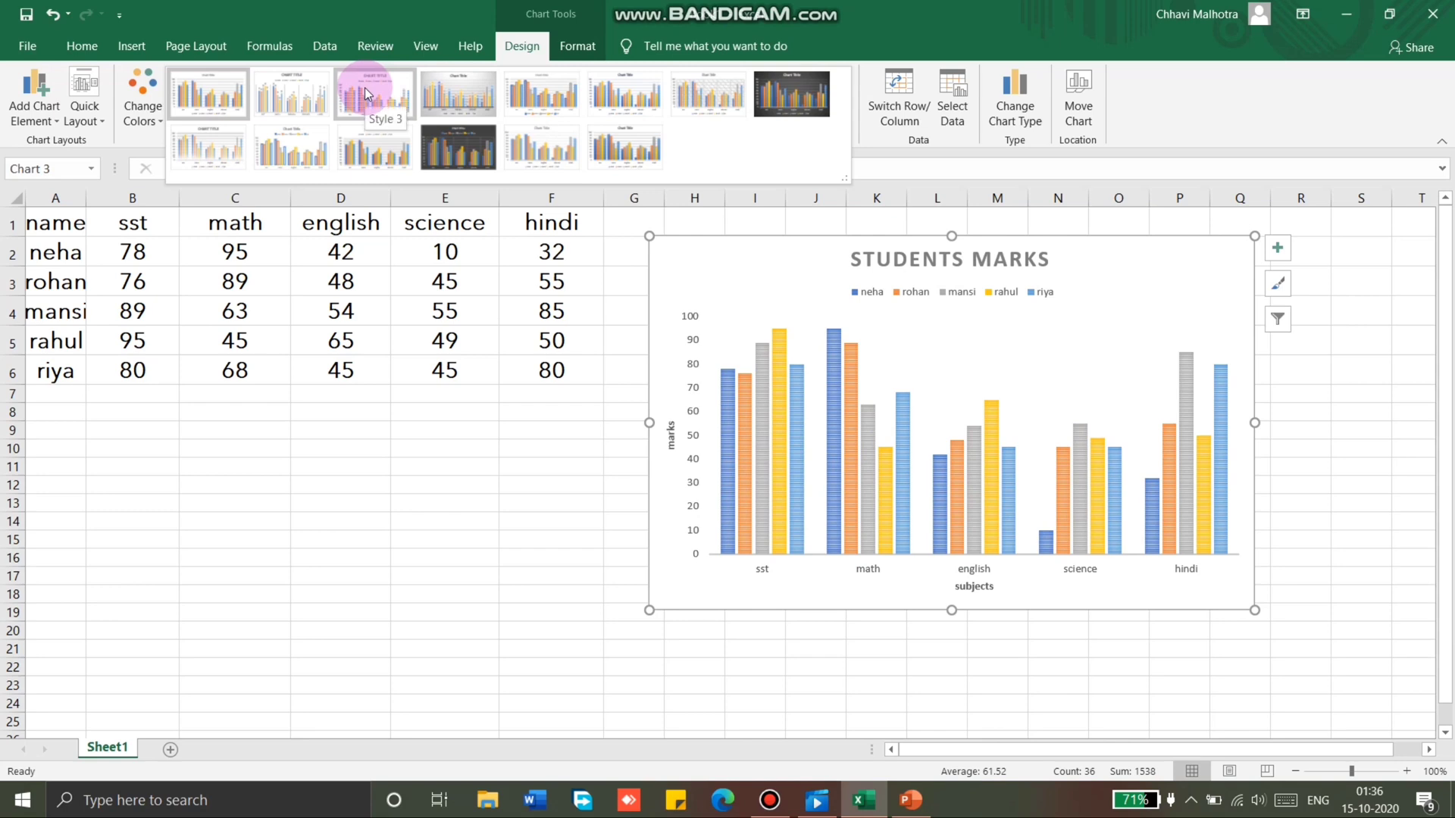
left_click(366, 87)
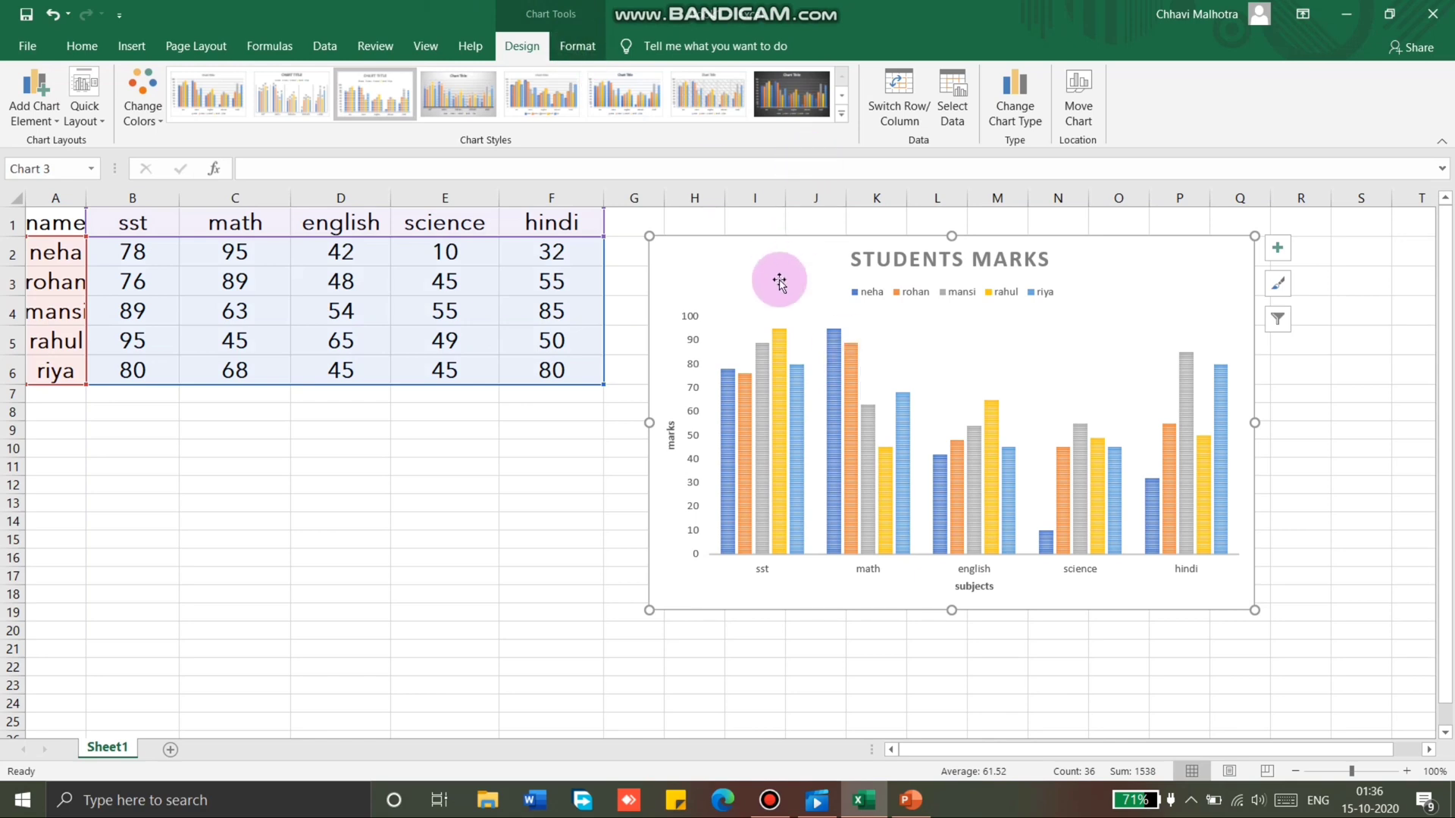
left_click_drag(785, 241, 801, 271)
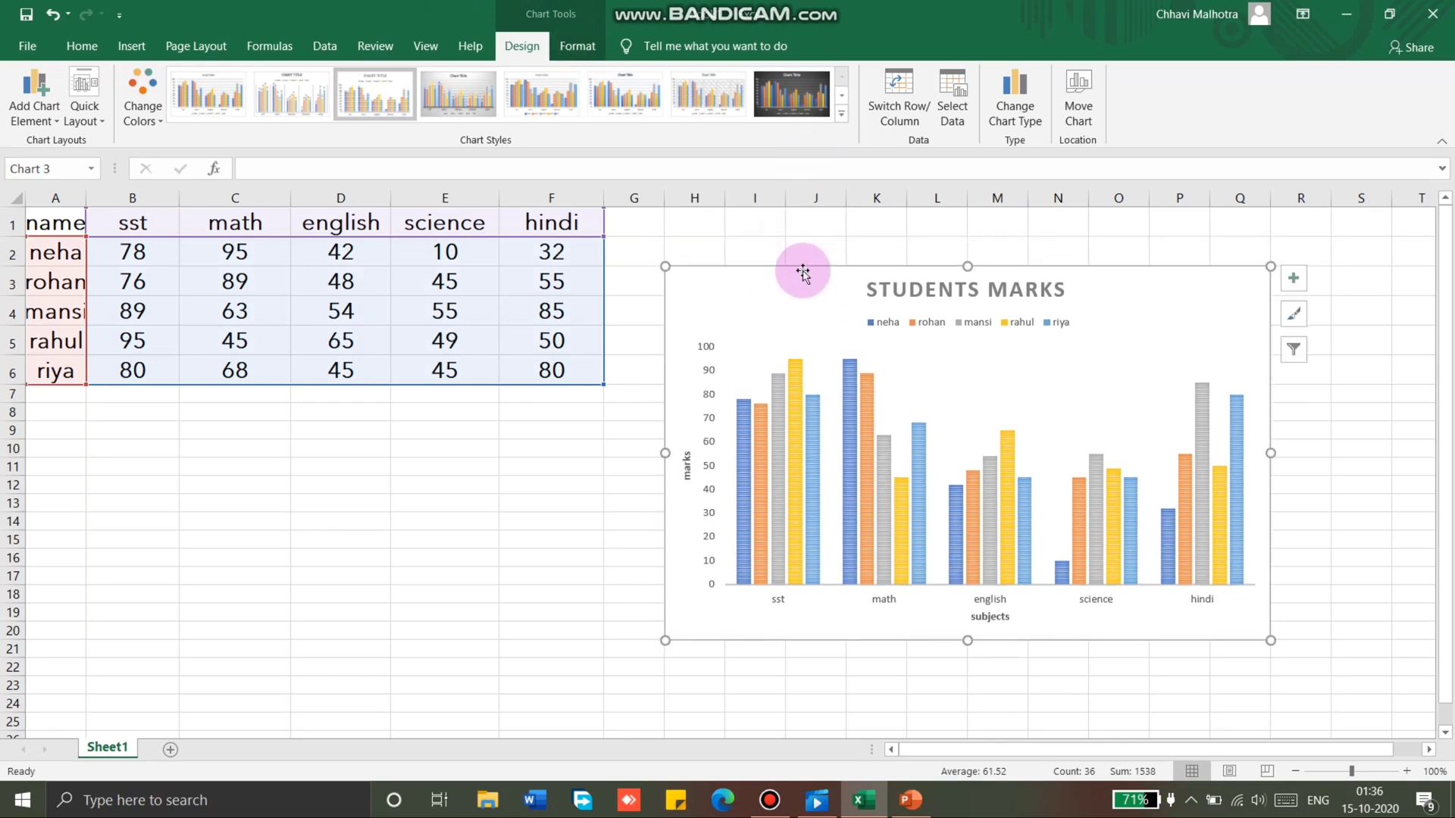
Change the students marks chart to a 3-D clustered column chart.
left_click(126, 48)
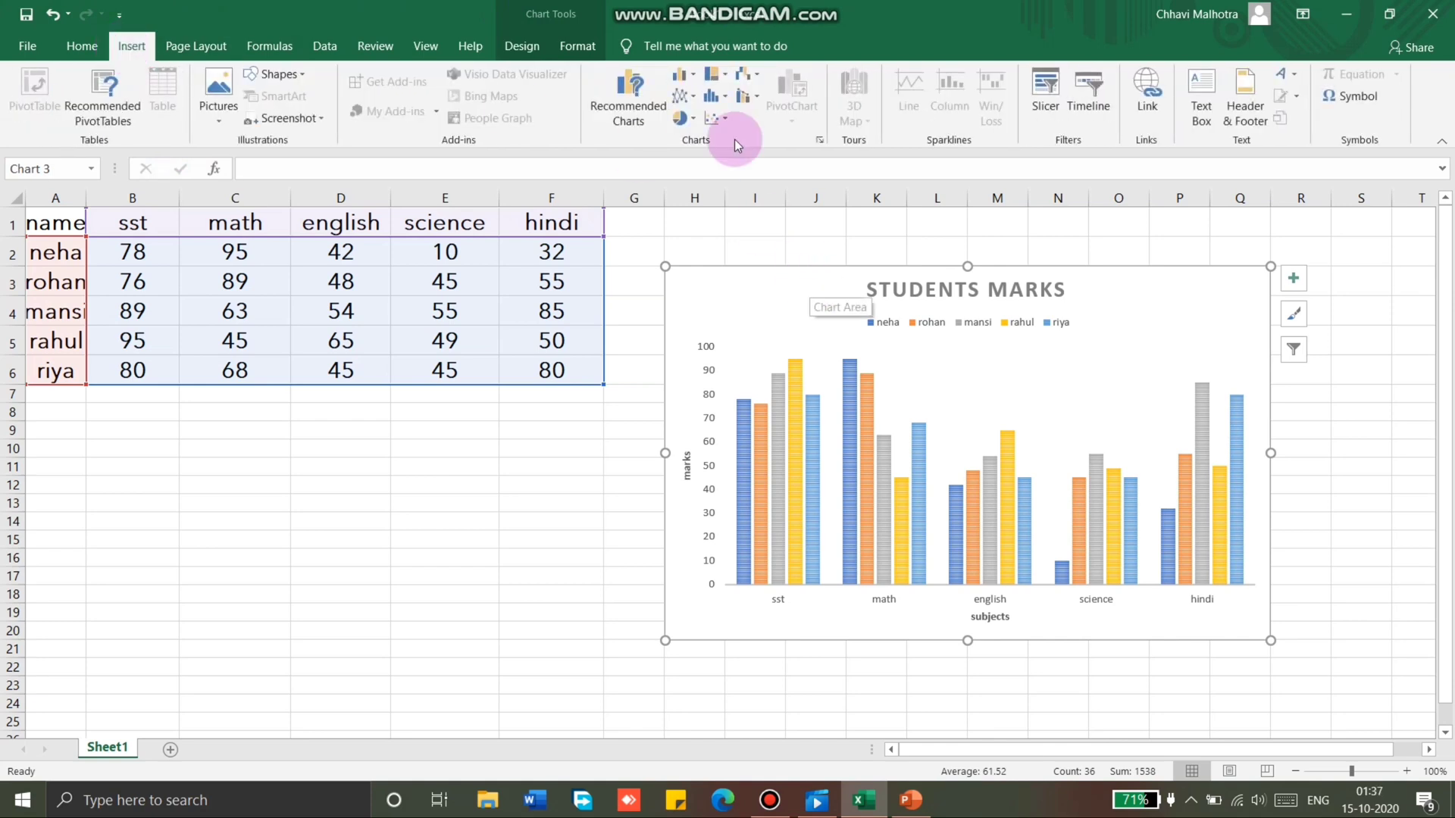
left_click(697, 83)
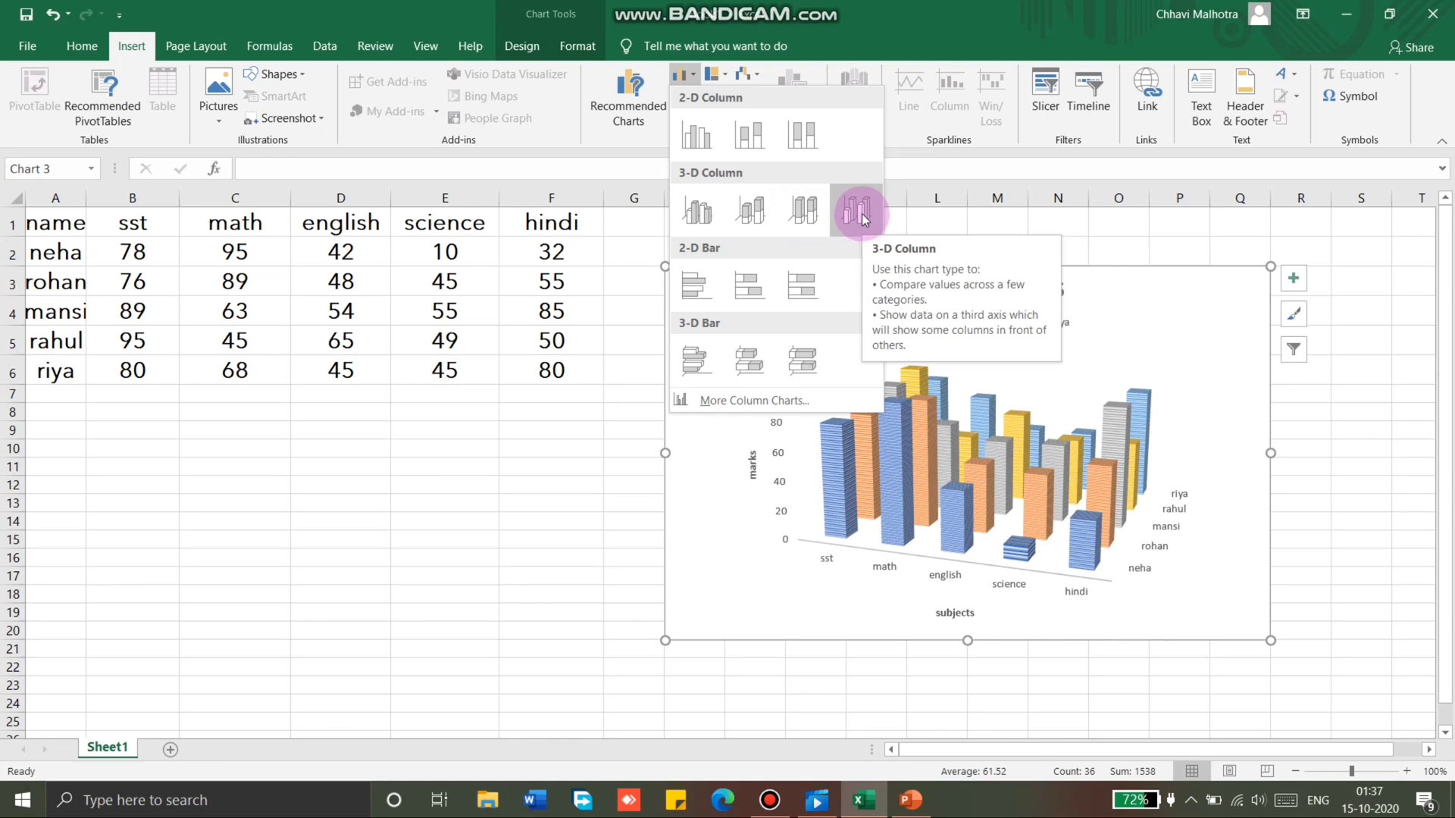
left_click(710, 220)
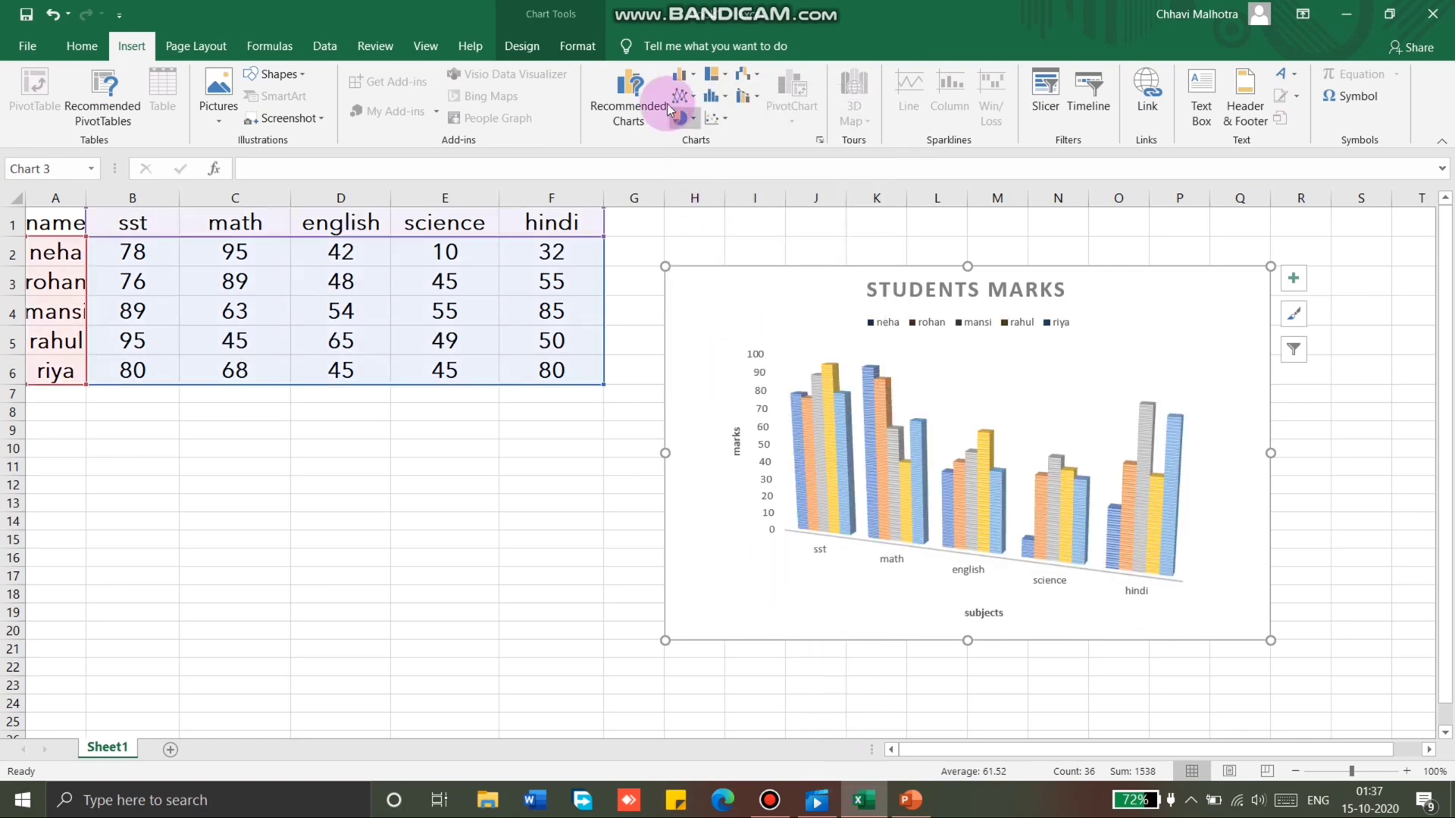